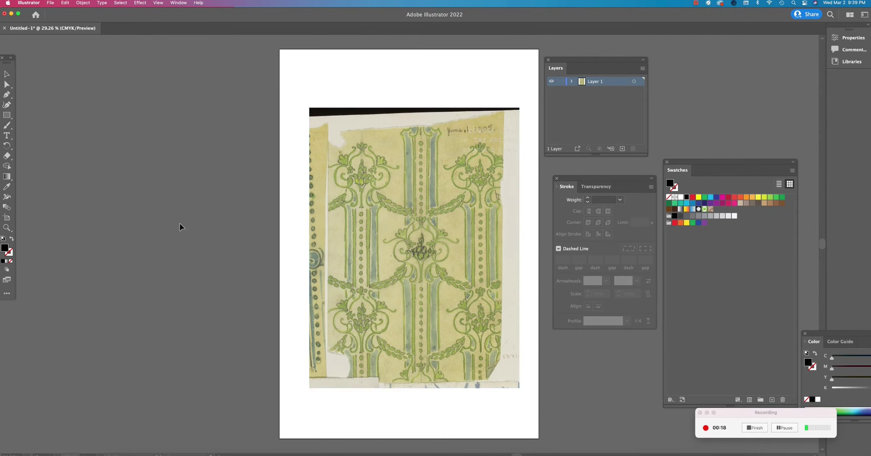
Lock the layer holding the wallpaper reference image and add a new layer above it for tracing
{"action": "left_click", "coordinate": [363, 172]}
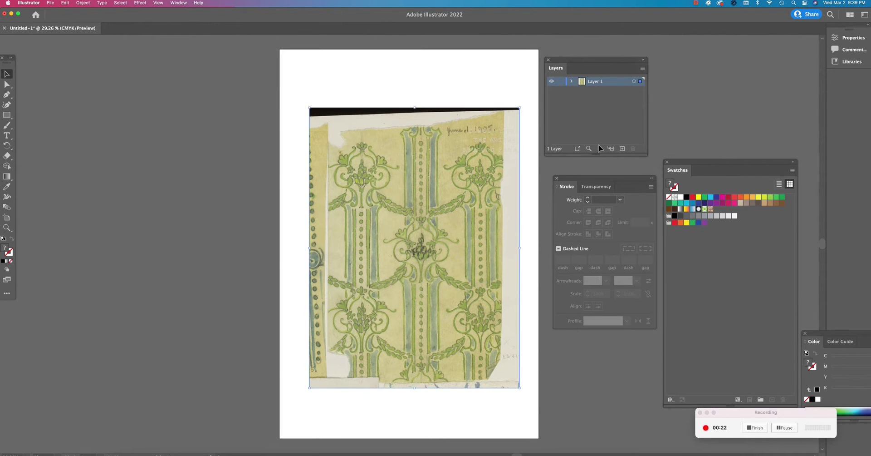
{"action": "left_click", "coordinate": [561, 82]}
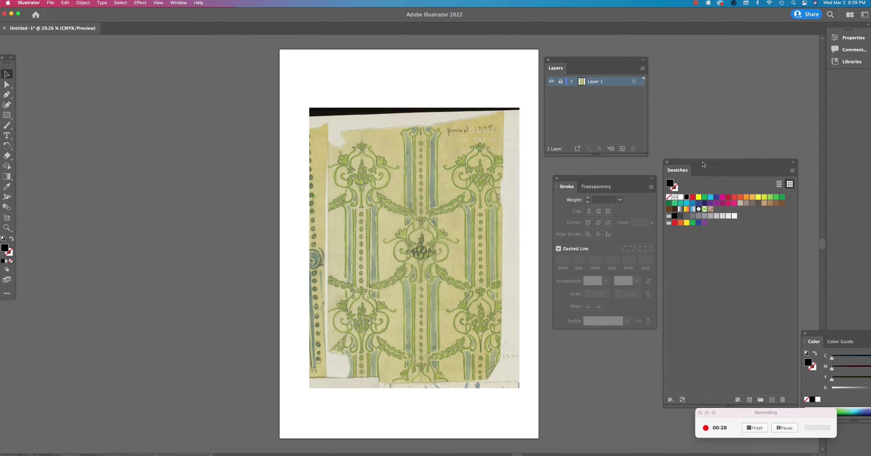
{"action": "left_click", "coordinate": [622, 149]}
Set the fill colour to a medium blue for tracing the central motif
{"action": "key", "text": "z"}
{"action": "left_click", "coordinate": [423, 249]}
{"action": "left_click", "coordinate": [401, 247]}
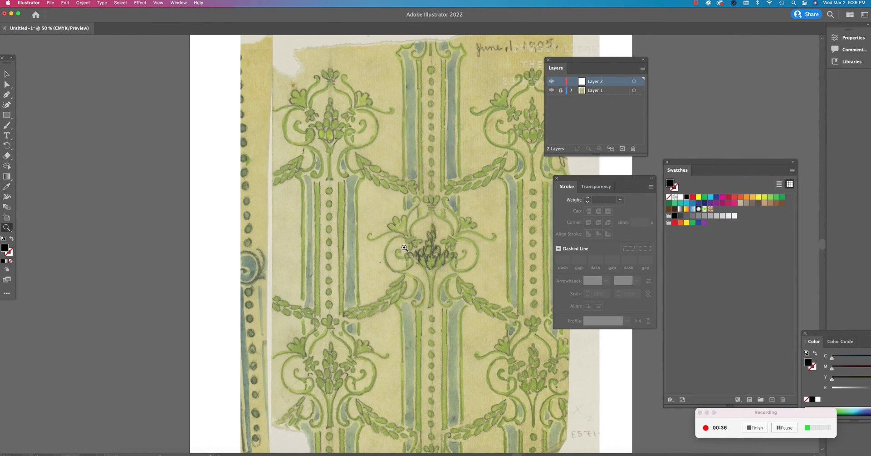
{"action": "left_click", "coordinate": [398, 246]}
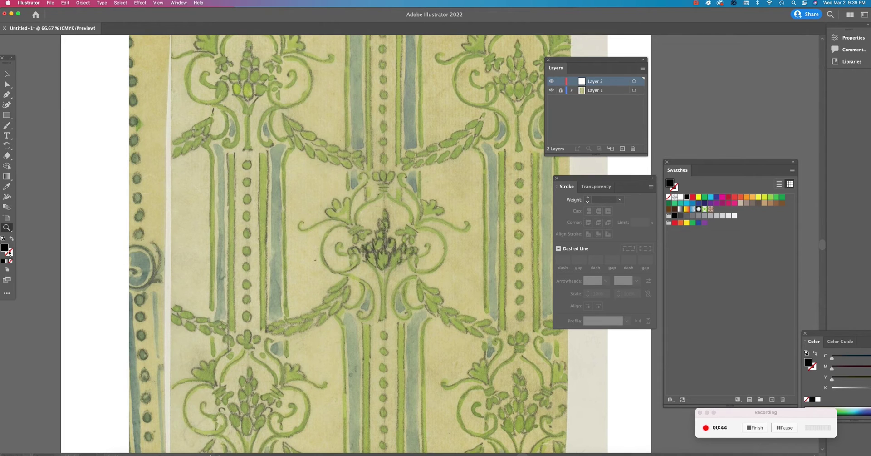
{"action": "left_click_drag", "start_coordinate": [7, 63], "coordinate": [43, 58]}
{"action": "double_click", "coordinate": [41, 244]}
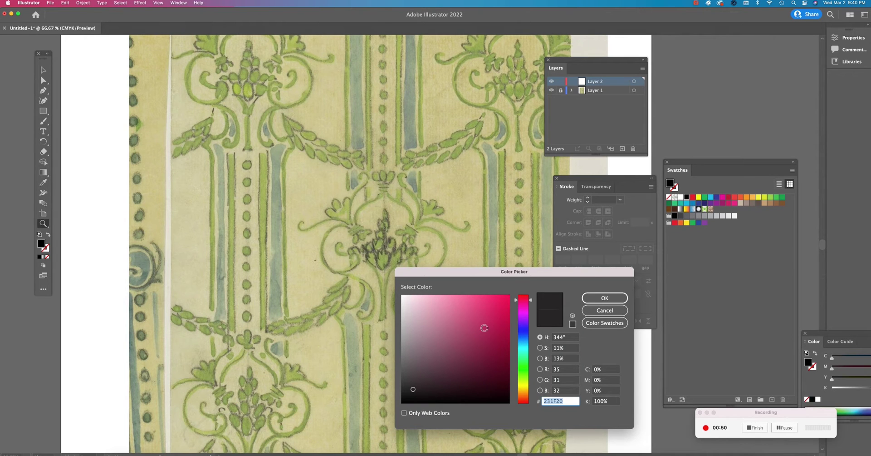
{"action": "left_click", "coordinate": [529, 375]}
{"action": "left_click", "coordinate": [503, 325]}
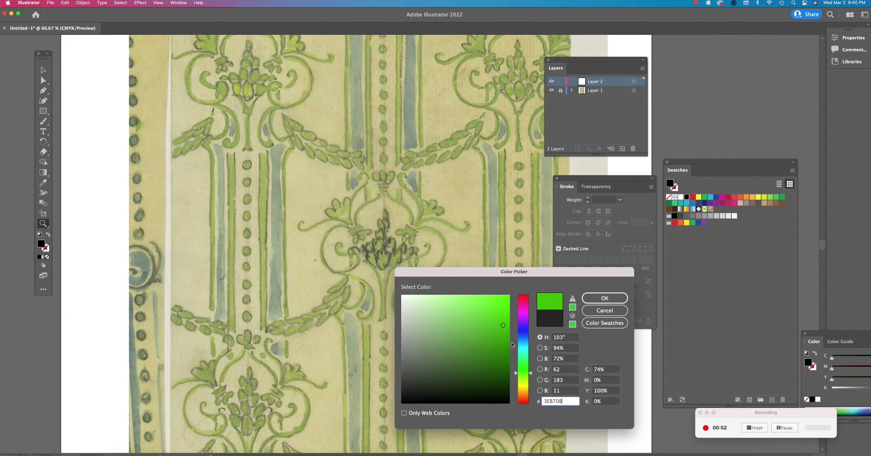
{"action": "left_click", "coordinate": [523, 342]}
{"action": "left_click", "coordinate": [593, 298]}
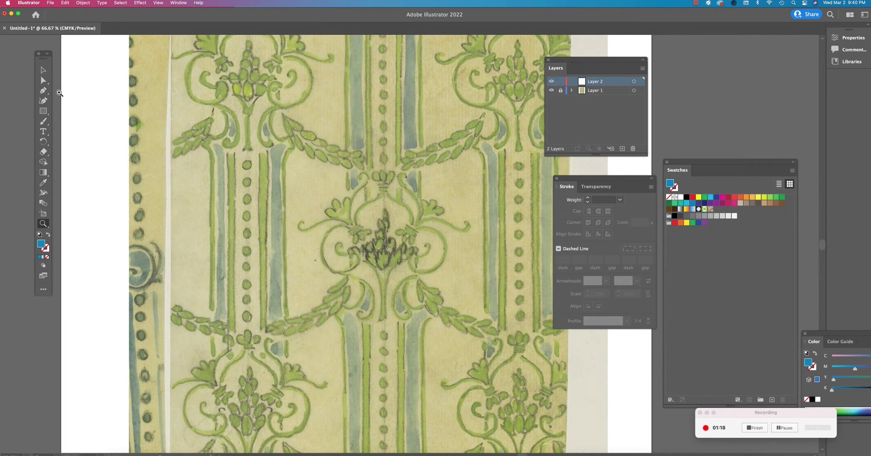
Try to trace the leaf on the central motif's right half with the Paintbrush
{"action": "left_click", "coordinate": [47, 123]}
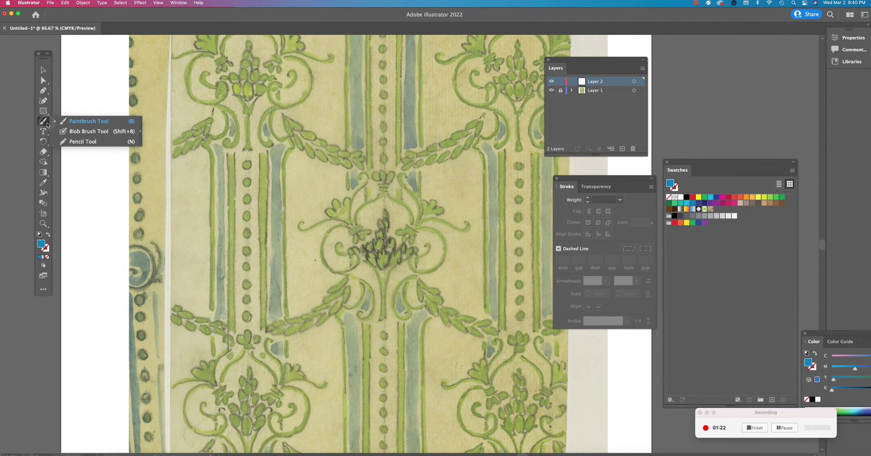
{"action": "left_click", "coordinate": [66, 119]}
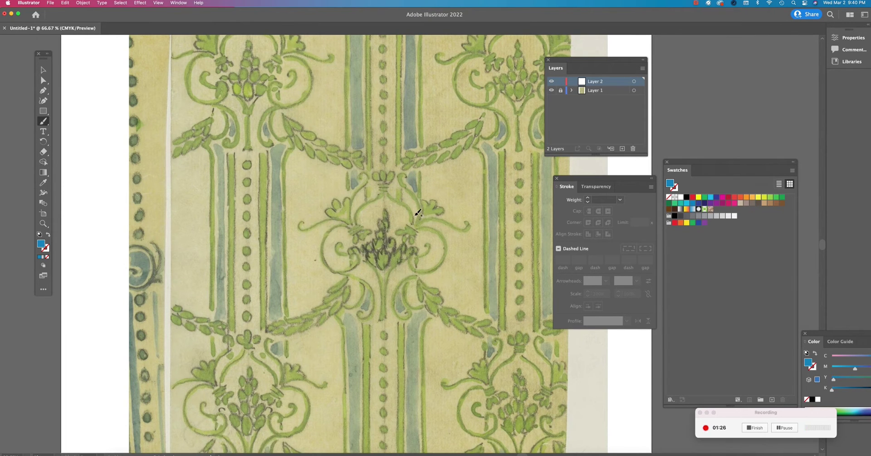
{"action": "mouse_move", "coordinate": [421, 213]}
{"action": "left_mouse_down"}
{"action": "mouse_move", "coordinate": [439, 201]}
{"action": "mouse_move", "coordinate": [433, 209]}
{"action": "mouse_move", "coordinate": [446, 212]}
{"action": "mouse_move", "coordinate": [421, 214]}
{"action": "left_mouse_up"}
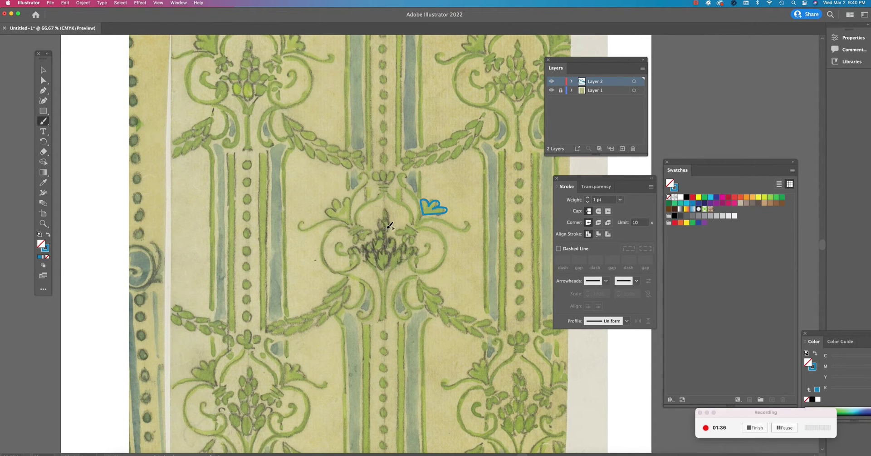
{"action": "key", "text": "super+z"}
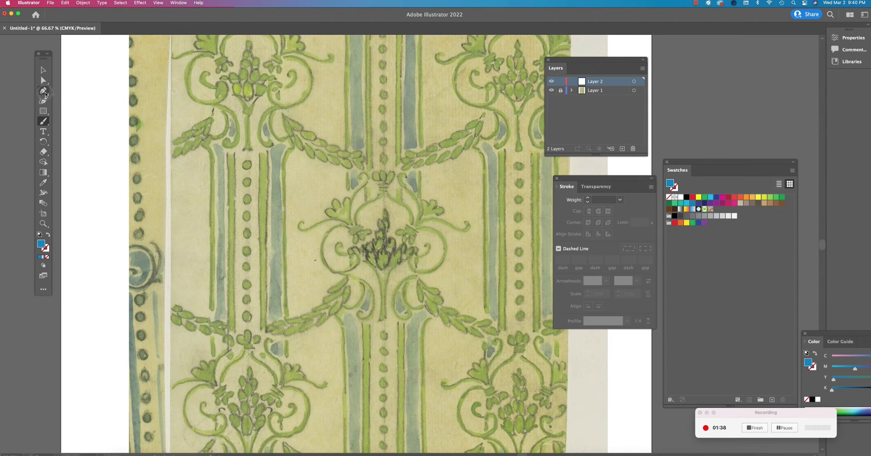
Trace the leaf on the central motif's right half as a closed blue shape with the Pen tool
{"action": "left_click", "coordinate": [45, 92]}
{"action": "left_click", "coordinate": [425, 212]}
{"action": "left_click", "coordinate": [416, 195]}
{"action": "left_click_drag", "start_coordinate": [416, 194], "coordinate": [442, 202]}
{"action": "left_click", "coordinate": [428, 205]}
{"action": "left_click_drag", "start_coordinate": [441, 202], "coordinate": [426, 219]}
{"action": "left_click", "coordinate": [447, 215]}
{"action": "key", "text": "a"}
Paint the curling tendril below the leaf and the large round scroll in blue with the Blob Brush
{"action": "left_click_drag", "start_coordinate": [43, 121], "coordinate": [72, 132]}
{"action": "mouse_move", "coordinate": [416, 225]}
{"action": "left_mouse_down"}
{"action": "mouse_move", "coordinate": [469, 227]}
{"action": "mouse_move", "coordinate": [428, 218]}
{"action": "mouse_move", "coordinate": [417, 224]}
{"action": "mouse_move", "coordinate": [470, 221]}
{"action": "left_mouse_up"}
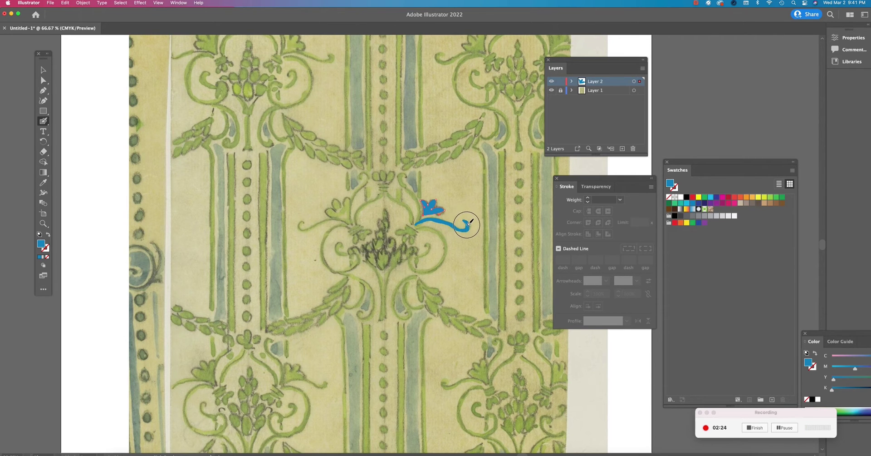
{"action": "left_click_drag", "start_coordinate": [465, 230], "coordinate": [466, 221]}
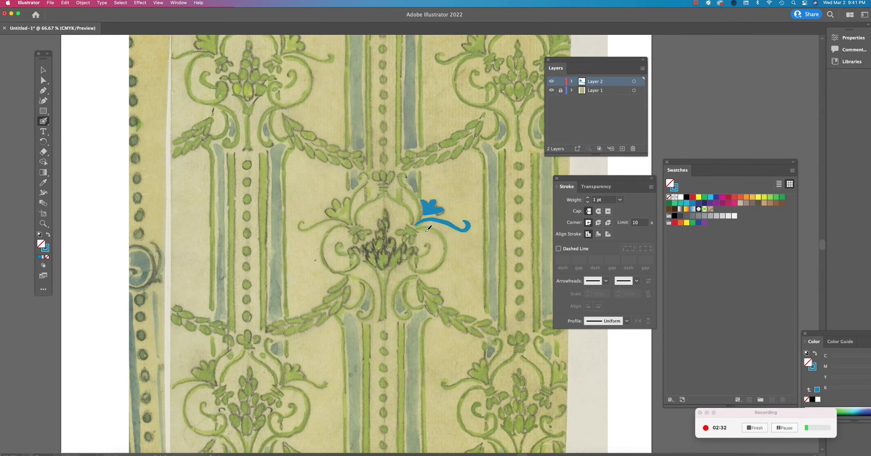
{"action": "mouse_move", "coordinate": [421, 228]}
{"action": "left_mouse_down"}
{"action": "mouse_move", "coordinate": [443, 231]}
{"action": "mouse_move", "coordinate": [448, 245]}
{"action": "mouse_move", "coordinate": [434, 270]}
{"action": "mouse_move", "coordinate": [412, 274]}
{"action": "mouse_move", "coordinate": [407, 259]}
{"action": "mouse_move", "coordinate": [446, 245]}
{"action": "mouse_move", "coordinate": [447, 232]}
{"action": "mouse_move", "coordinate": [422, 228]}
{"action": "mouse_move", "coordinate": [446, 241]}
{"action": "left_mouse_up"}
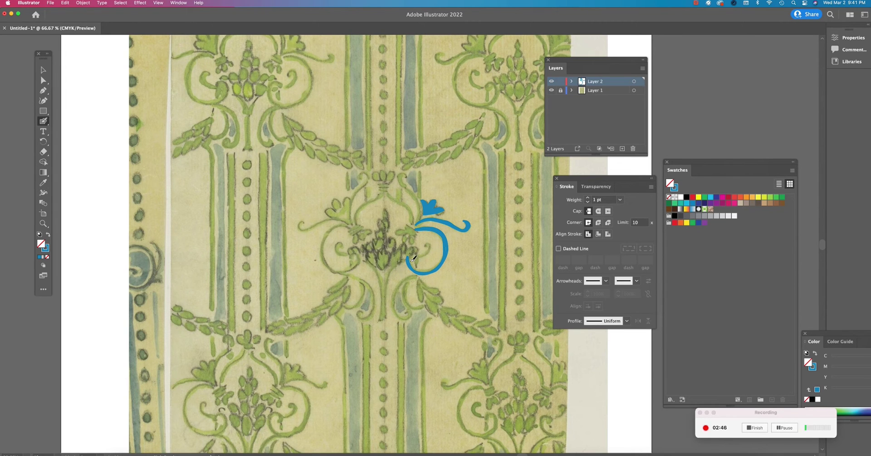
{"action": "mouse_move", "coordinate": [417, 256]}
{"action": "left_mouse_down"}
{"action": "mouse_move", "coordinate": [425, 243]}
{"action": "mouse_move", "coordinate": [430, 251]}
{"action": "mouse_move", "coordinate": [416, 255]}
{"action": "mouse_move", "coordinate": [430, 249]}
{"action": "mouse_move", "coordinate": [419, 259]}
{"action": "left_mouse_up"}
Paint the motif's small flower, inner buds, stem and upper curl with its top petals in blue, removing stray strokes
{"action": "mouse_move", "coordinate": [405, 230]}
{"action": "left_mouse_down"}
{"action": "mouse_move", "coordinate": [413, 230]}
{"action": "mouse_move", "coordinate": [394, 229]}
{"action": "mouse_move", "coordinate": [413, 240]}
{"action": "mouse_move", "coordinate": [416, 229]}
{"action": "mouse_move", "coordinate": [385, 286]}
{"action": "mouse_move", "coordinate": [391, 257]}
{"action": "mouse_move", "coordinate": [398, 270]}
{"action": "mouse_move", "coordinate": [388, 248]}
{"action": "mouse_move", "coordinate": [396, 271]}
{"action": "mouse_move", "coordinate": [399, 252]}
{"action": "mouse_move", "coordinate": [399, 273]}
{"action": "mouse_move", "coordinate": [385, 284]}
{"action": "mouse_move", "coordinate": [384, 316]}
{"action": "mouse_move", "coordinate": [385, 277]}
{"action": "left_mouse_up"}
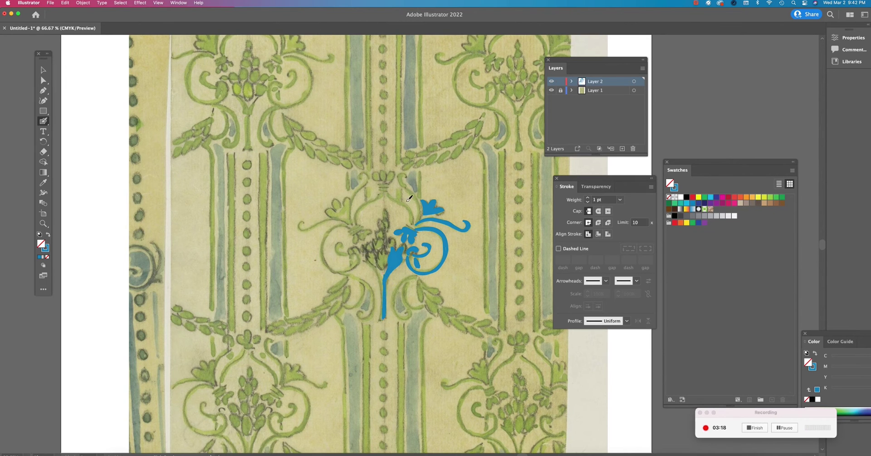
{"action": "mouse_move", "coordinate": [386, 191]}
{"action": "left_mouse_down"}
{"action": "mouse_move", "coordinate": [414, 222]}
{"action": "mouse_move", "coordinate": [391, 193]}
{"action": "mouse_move", "coordinate": [405, 172]}
{"action": "mouse_move", "coordinate": [404, 183]}
{"action": "mouse_move", "coordinate": [396, 176]}
{"action": "mouse_move", "coordinate": [419, 200]}
{"action": "mouse_move", "coordinate": [409, 225]}
{"action": "mouse_move", "coordinate": [423, 205]}
{"action": "mouse_move", "coordinate": [413, 190]}
{"action": "mouse_move", "coordinate": [419, 216]}
{"action": "mouse_move", "coordinate": [421, 204]}
{"action": "left_mouse_up"}
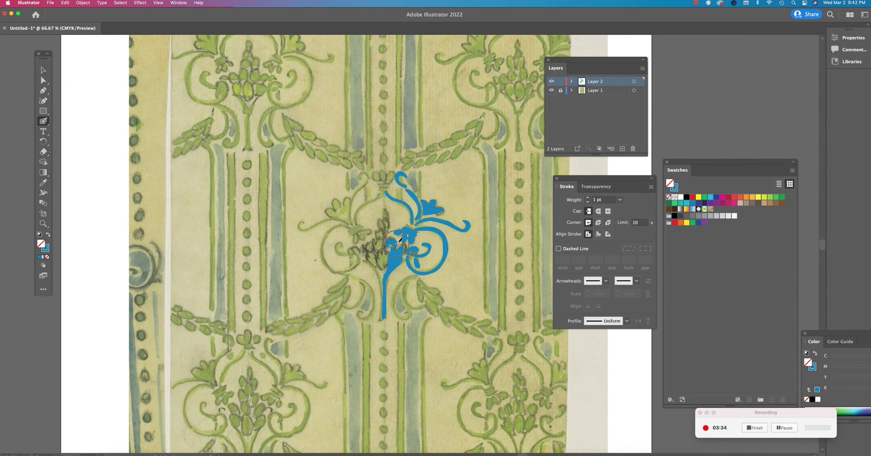
{"action": "mouse_move", "coordinate": [380, 256]}
{"action": "left_mouse_down"}
{"action": "mouse_move", "coordinate": [383, 268]}
{"action": "mouse_move", "coordinate": [385, 259]}
{"action": "left_mouse_up"}
{"action": "mouse_move", "coordinate": [400, 189]}
{"action": "left_mouse_down"}
{"action": "mouse_move", "coordinate": [419, 179]}
{"action": "mouse_move", "coordinate": [419, 189]}
{"action": "mouse_move", "coordinate": [420, 171]}
{"action": "mouse_move", "coordinate": [421, 195]}
{"action": "left_mouse_up"}
{"action": "key", "text": "super+z"}
{"action": "key", "text": "super+z"}
{"action": "mouse_move", "coordinate": [387, 186]}
{"action": "left_mouse_down"}
{"action": "mouse_move", "coordinate": [379, 189]}
{"action": "mouse_move", "coordinate": [392, 177]}
{"action": "left_mouse_up"}
Add a new layer above the locked blue tracing and set the fill colour to pink
{"action": "left_click", "coordinate": [622, 148]}
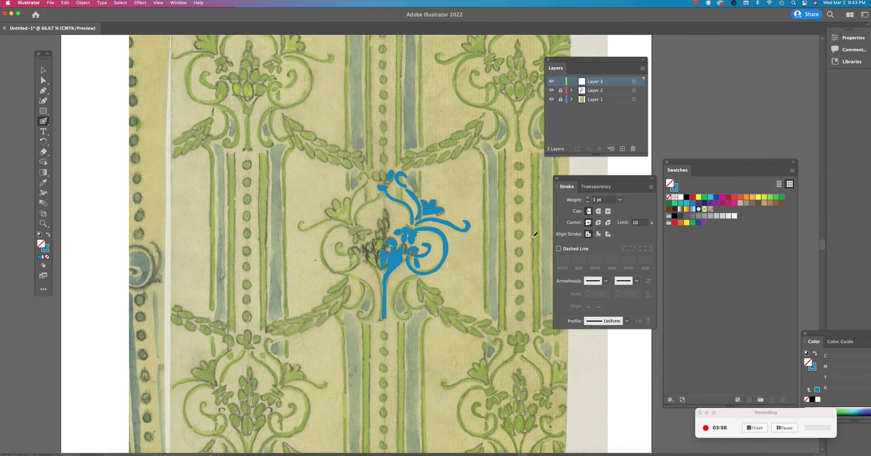
{"action": "double_click", "coordinate": [42, 244]}
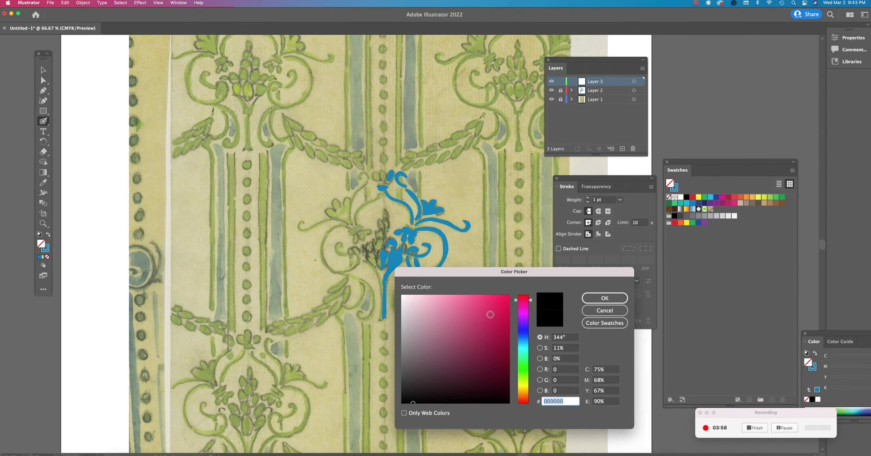
{"action": "left_click", "coordinate": [499, 306]}
{"action": "left_click", "coordinate": [605, 298]}
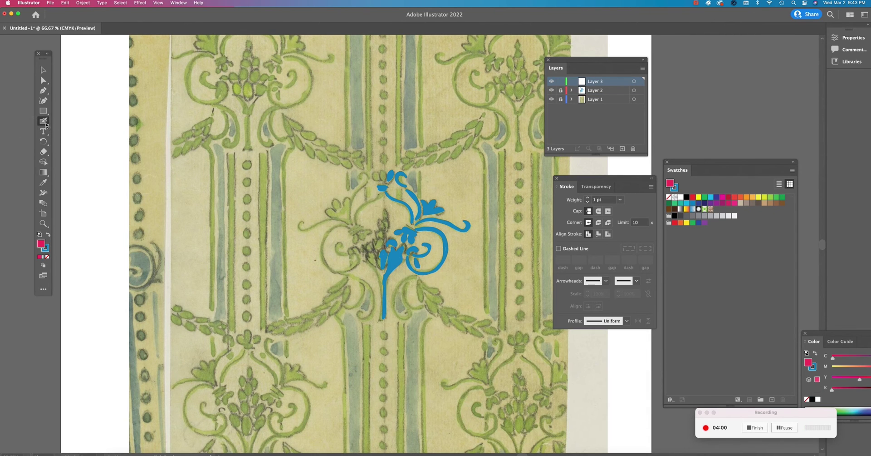
Remove the stroke colour and paint two pink petals at the top centre of the motif
{"action": "mouse_move", "coordinate": [394, 234]}
{"action": "left_mouse_down"}
{"action": "mouse_move", "coordinate": [379, 227]}
{"action": "mouse_move", "coordinate": [384, 208]}
{"action": "mouse_move", "coordinate": [395, 217]}
{"action": "mouse_move", "coordinate": [392, 226]}
{"action": "left_mouse_up"}
{"action": "key", "text": "super+z"}
{"action": "left_click", "coordinate": [46, 248]}
{"action": "left_click", "coordinate": [48, 258]}
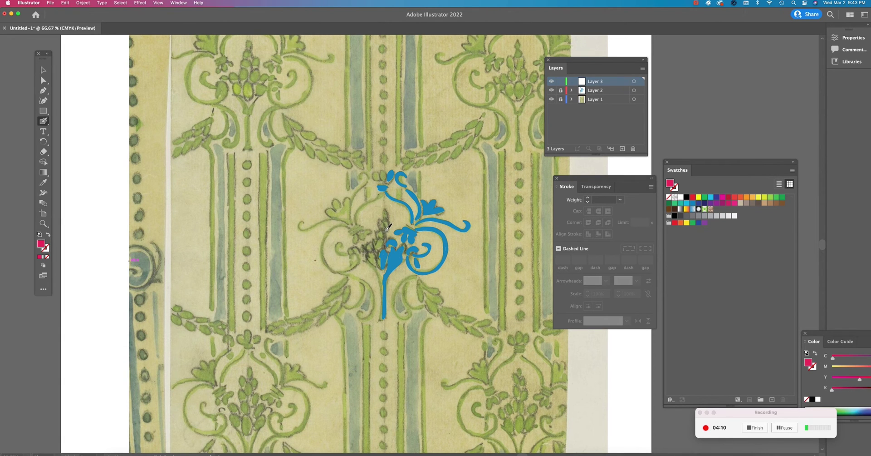
{"action": "mouse_move", "coordinate": [387, 237]}
{"action": "left_mouse_down"}
{"action": "mouse_move", "coordinate": [376, 227]}
{"action": "mouse_move", "coordinate": [385, 233]}
{"action": "mouse_move", "coordinate": [385, 219]}
{"action": "left_mouse_up"}
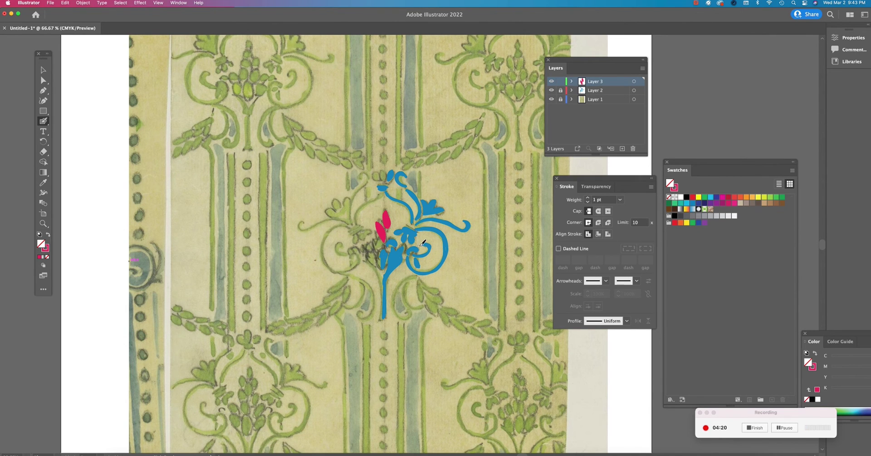
Paint pink accents on the blue scroll, leaf and upper curl, and add a thick pink curve beside the stem
{"action": "left_click_drag", "start_coordinate": [417, 252], "coordinate": [424, 250]}
{"action": "mouse_move", "coordinate": [425, 214]}
{"action": "left_mouse_down"}
{"action": "mouse_move", "coordinate": [443, 209]}
{"action": "mouse_move", "coordinate": [414, 201]}
{"action": "mouse_move", "coordinate": [402, 175]}
{"action": "mouse_move", "coordinate": [404, 184]}
{"action": "left_mouse_up"}
{"action": "mouse_move", "coordinate": [417, 275]}
{"action": "left_mouse_down"}
{"action": "mouse_move", "coordinate": [393, 290]}
{"action": "mouse_move", "coordinate": [393, 309]}
{"action": "mouse_move", "coordinate": [403, 319]}
{"action": "mouse_move", "coordinate": [411, 311]}
{"action": "left_mouse_up"}
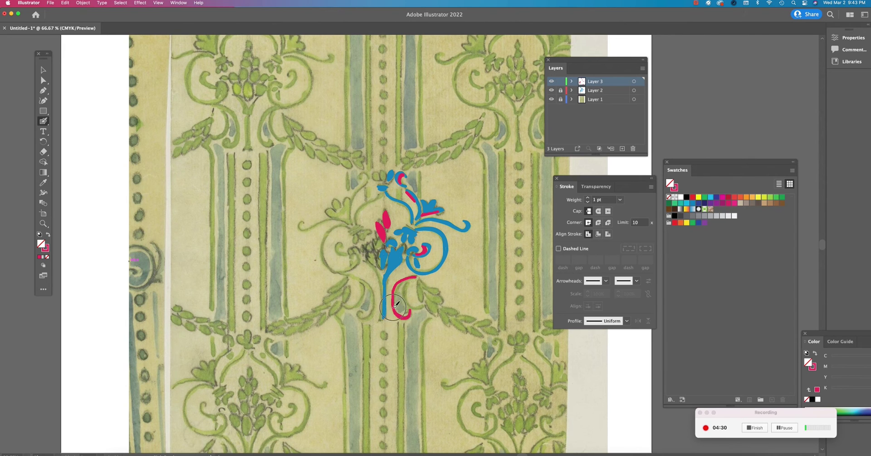
{"action": "mouse_move", "coordinate": [413, 275]}
{"action": "left_mouse_down"}
{"action": "mouse_move", "coordinate": [393, 291]}
{"action": "mouse_move", "coordinate": [397, 310]}
{"action": "mouse_move", "coordinate": [410, 311]}
{"action": "left_mouse_up"}
Switch the stroke to yellow and paint a crescent inside the pink curve and a petal beside the pink ones
{"action": "left_click", "coordinate": [45, 248]}
{"action": "left_click", "coordinate": [687, 223]}
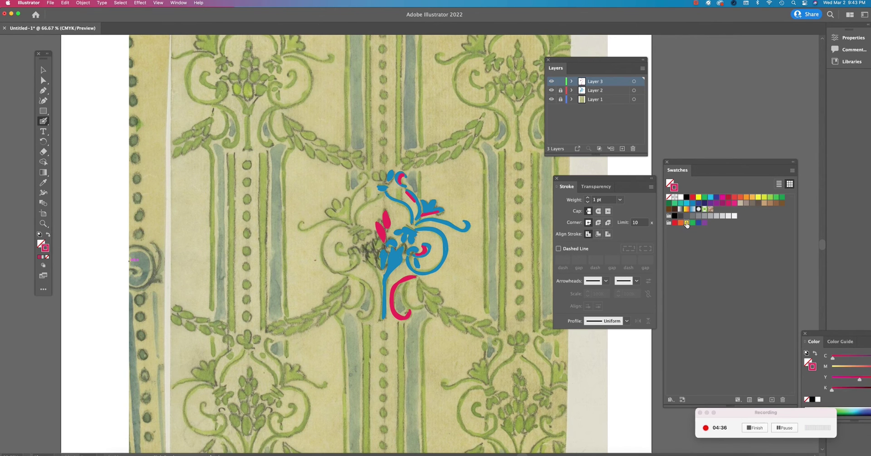
{"action": "mouse_move", "coordinate": [407, 283]}
{"action": "left_mouse_down"}
{"action": "mouse_move", "coordinate": [402, 297]}
{"action": "mouse_move", "coordinate": [405, 290]}
{"action": "mouse_move", "coordinate": [410, 310]}
{"action": "mouse_move", "coordinate": [420, 306]}
{"action": "left_mouse_up"}
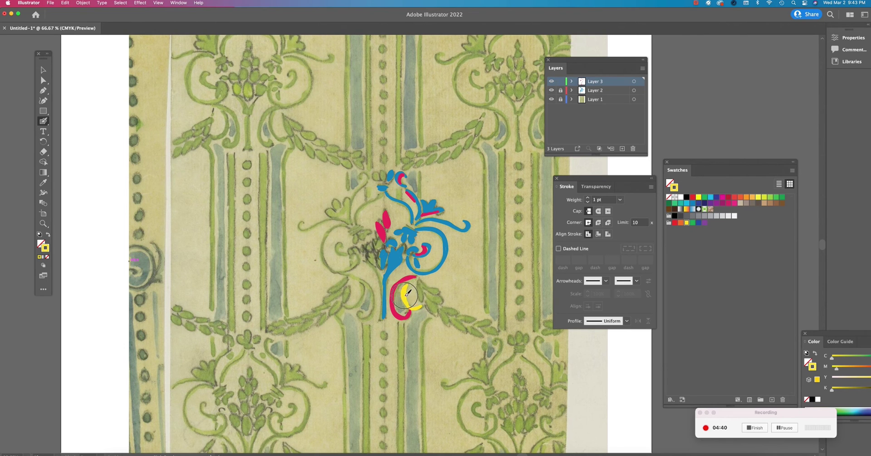
{"action": "left_click_drag", "start_coordinate": [396, 224], "coordinate": [396, 218]}
Switch the stroke to purple and outline the leaves of the garland hanging from the motif's right half
{"action": "left_click", "coordinate": [704, 222]}
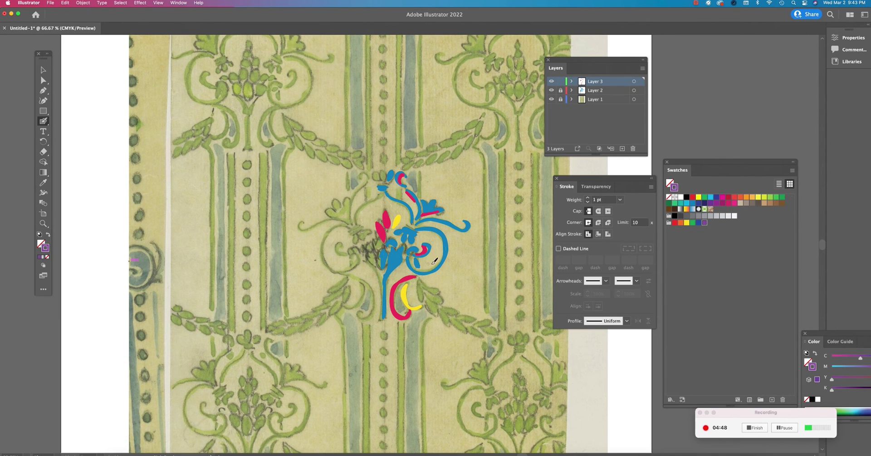
{"action": "mouse_move", "coordinate": [423, 284]}
{"action": "left_mouse_down"}
{"action": "mouse_move", "coordinate": [417, 294]}
{"action": "mouse_move", "coordinate": [420, 279]}
{"action": "mouse_move", "coordinate": [433, 289]}
{"action": "mouse_move", "coordinate": [432, 307]}
{"action": "mouse_move", "coordinate": [420, 299]}
{"action": "mouse_move", "coordinate": [443, 295]}
{"action": "mouse_move", "coordinate": [444, 312]}
{"action": "mouse_move", "coordinate": [461, 305]}
{"action": "mouse_move", "coordinate": [433, 315]}
{"action": "mouse_move", "coordinate": [461, 313]}
{"action": "mouse_move", "coordinate": [447, 323]}
{"action": "mouse_move", "coordinate": [469, 320]}
{"action": "mouse_move", "coordinate": [481, 333]}
{"action": "mouse_move", "coordinate": [495, 321]}
{"action": "mouse_move", "coordinate": [472, 327]}
{"action": "mouse_move", "coordinate": [484, 337]}
{"action": "left_mouse_up"}
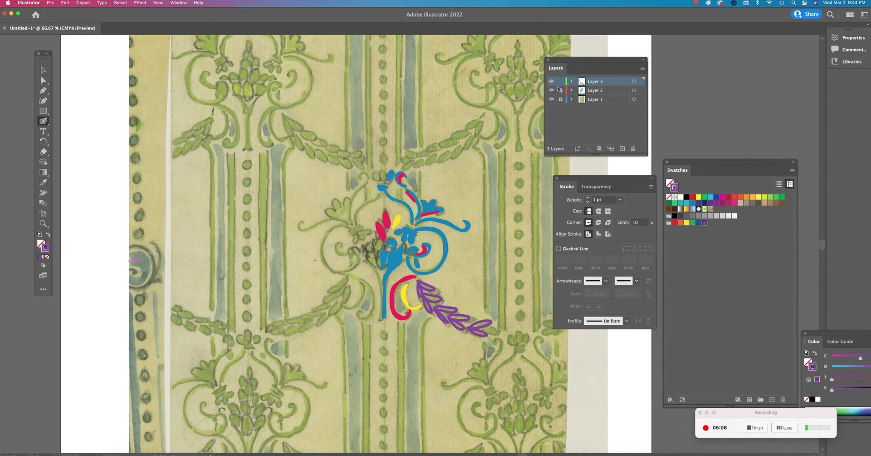
Reflect a copy of all the traced artwork across the vertical axis and move it about 4.14 in left to complete the symmetrical motif
{"action": "left_click", "coordinate": [43, 69]}
{"action": "key", "text": "super+a"}
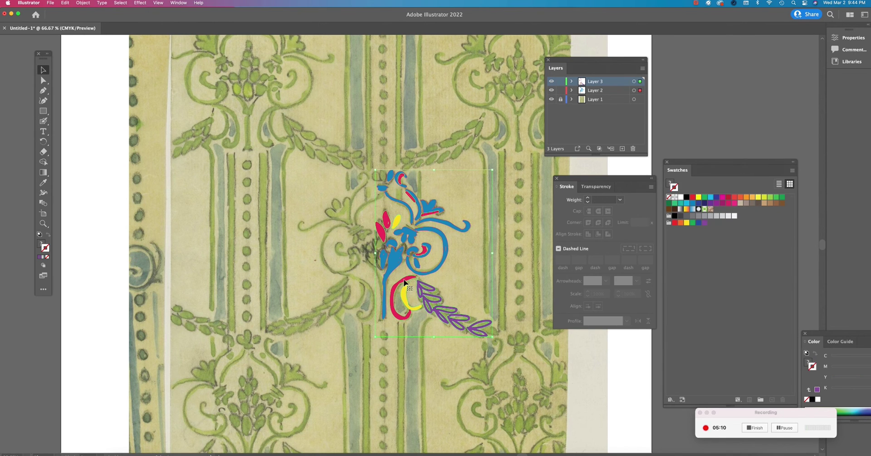
{"action": "left_click", "coordinate": [83, 2]}
{"action": "mouse_move", "coordinate": [90, 13]}
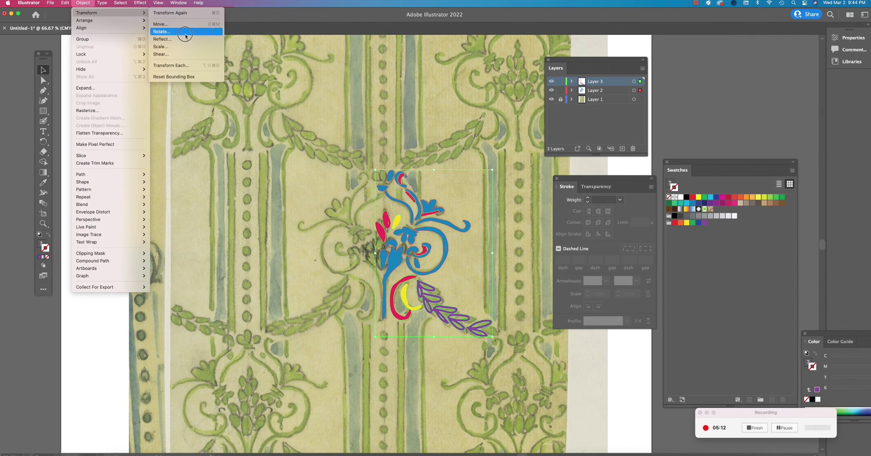
{"action": "left_click", "coordinate": [190, 40]}
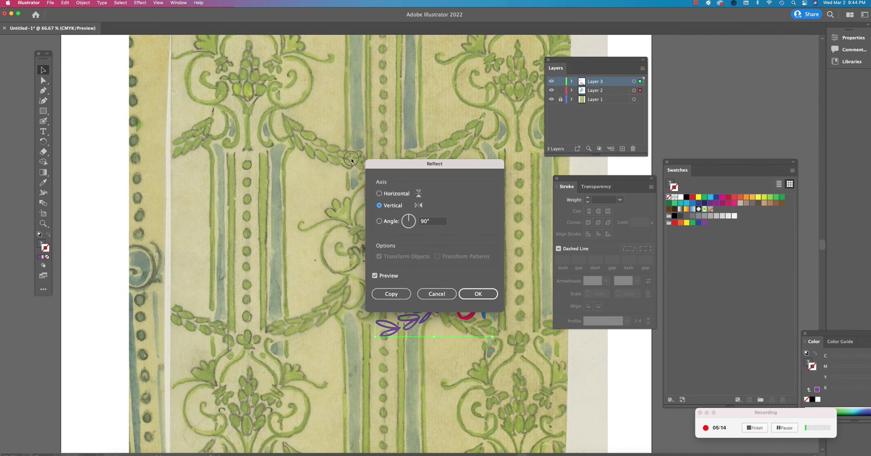
{"action": "left_click_drag", "start_coordinate": [392, 166], "coordinate": [183, 74]}
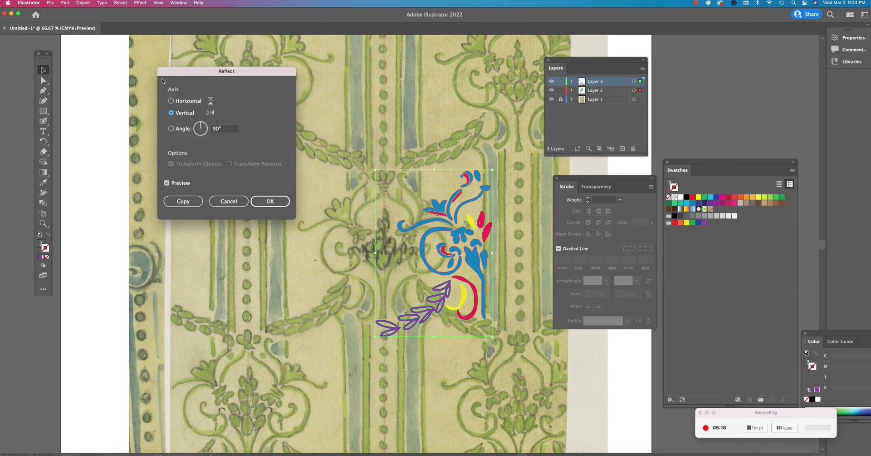
{"action": "left_click", "coordinate": [183, 201]}
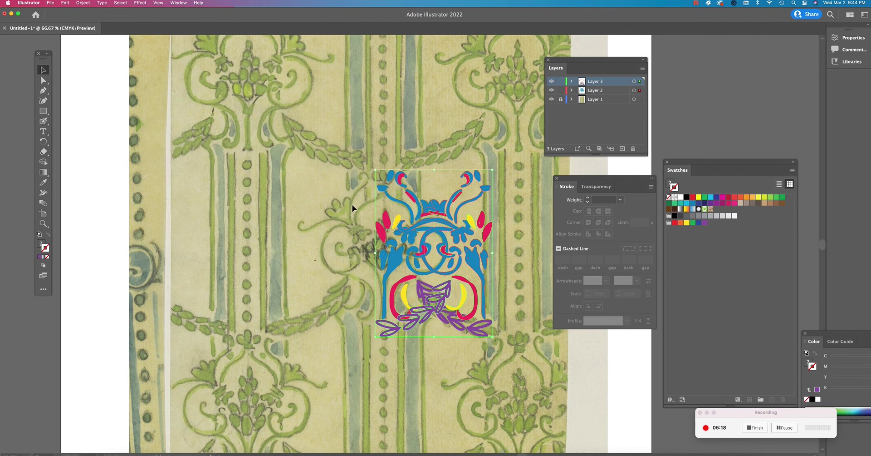
{"action": "left_click_drag", "start_coordinate": [485, 235], "coordinate": [383, 230]}
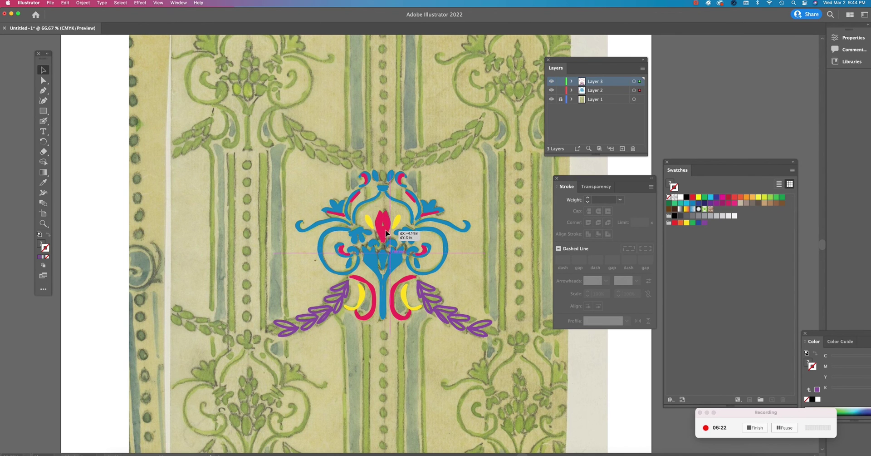
Delete the overlapping pink petals at the top centre of the mirrored motif
{"action": "left_click", "coordinate": [100, 247]}
{"action": "left_click", "coordinate": [385, 217]}
{"action": "key", "text": "Delete"}
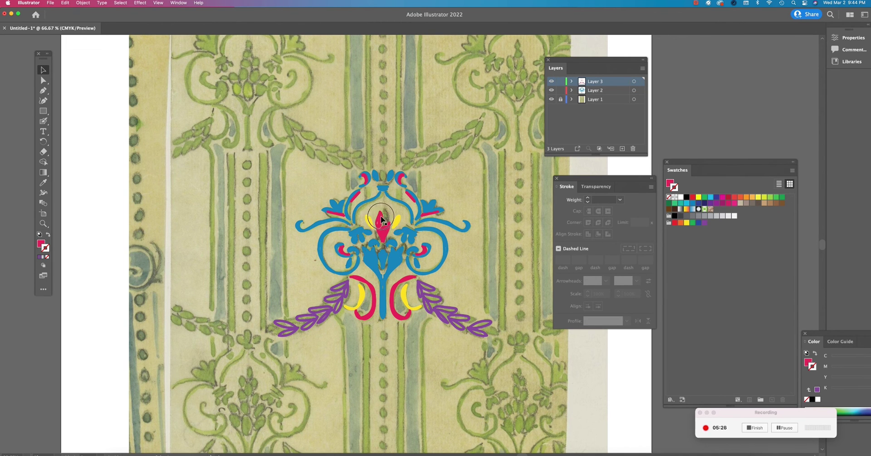
Set the drawing colours to no fill with a purple stroke, making the stroke active
{"action": "left_click", "coordinate": [40, 258]}
{"action": "left_click", "coordinate": [41, 243]}
{"action": "left_click", "coordinate": [47, 257]}
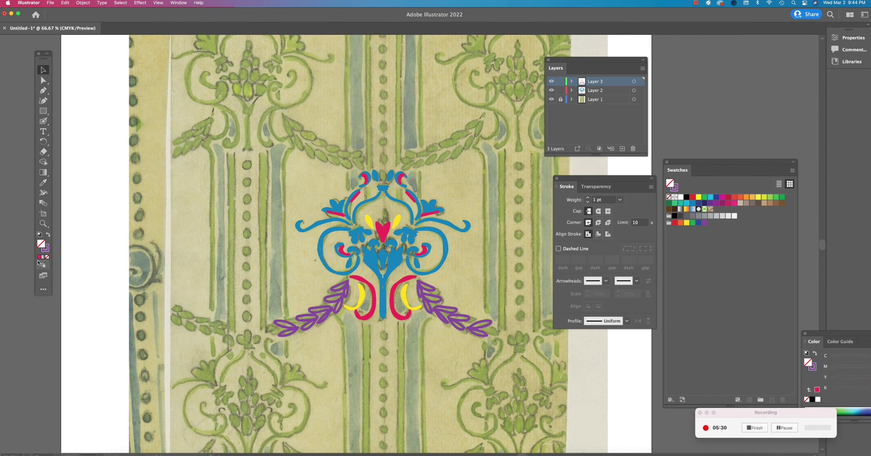
{"action": "left_click", "coordinate": [45, 248]}
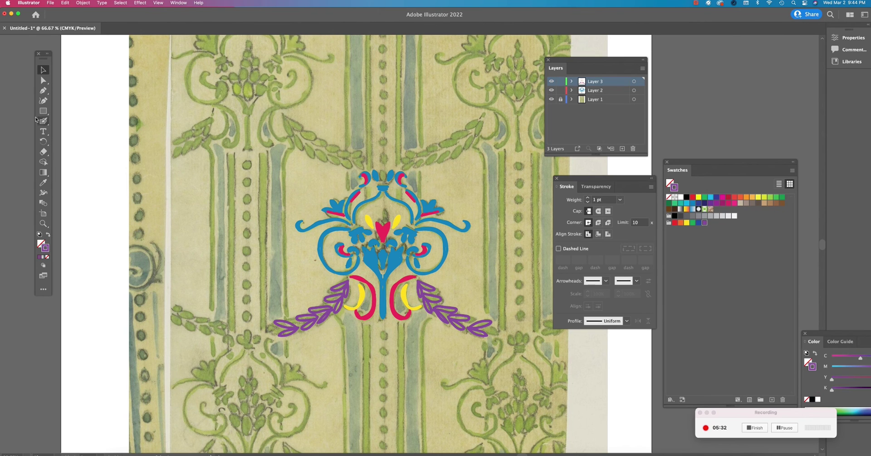
Paint a purple bud above the pink heart and a purple petal at the motif's top centre with the Blob Brush
{"action": "left_click", "coordinate": [43, 121]}
{"action": "left_click_drag", "start_coordinate": [384, 219], "coordinate": [387, 213]}
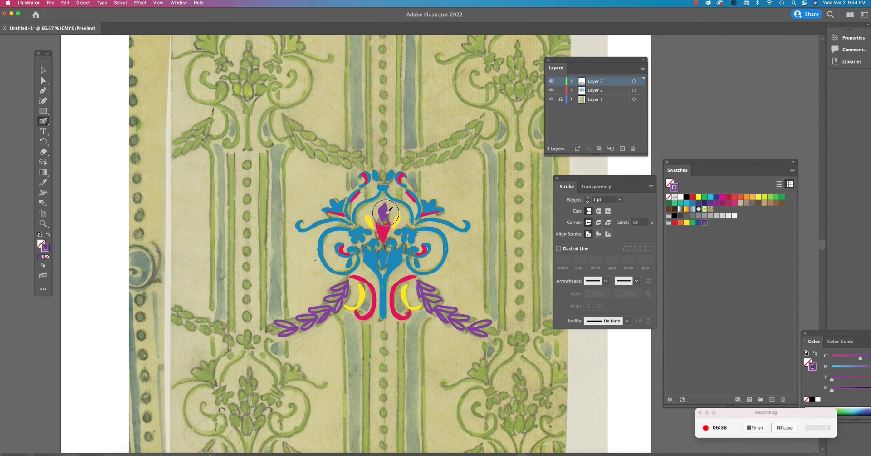
{"action": "left_click_drag", "start_coordinate": [393, 174], "coordinate": [386, 173]}
{"action": "left_click", "coordinate": [43, 70]}
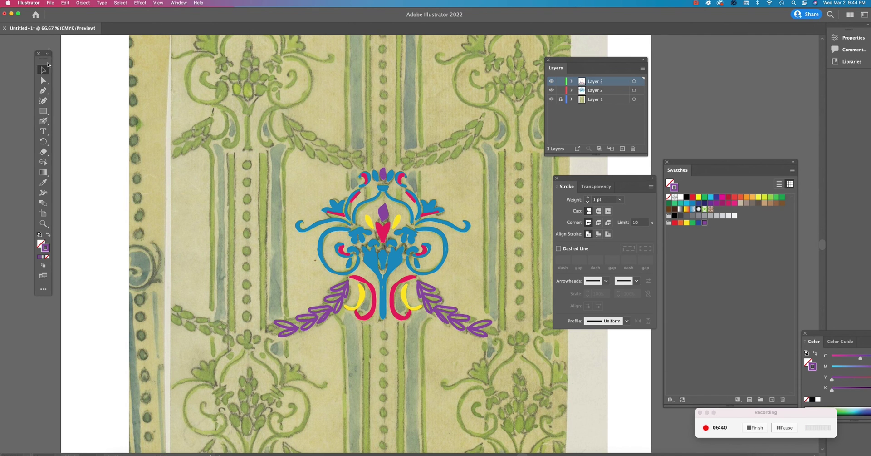
Select all the traced artwork of the motif and hide the reference image on Layer 1
{"action": "key", "text": "z"}
{"action": "left_click", "coordinate": [481, 279], "text": "alt"}
{"action": "left_click", "coordinate": [43, 70]}
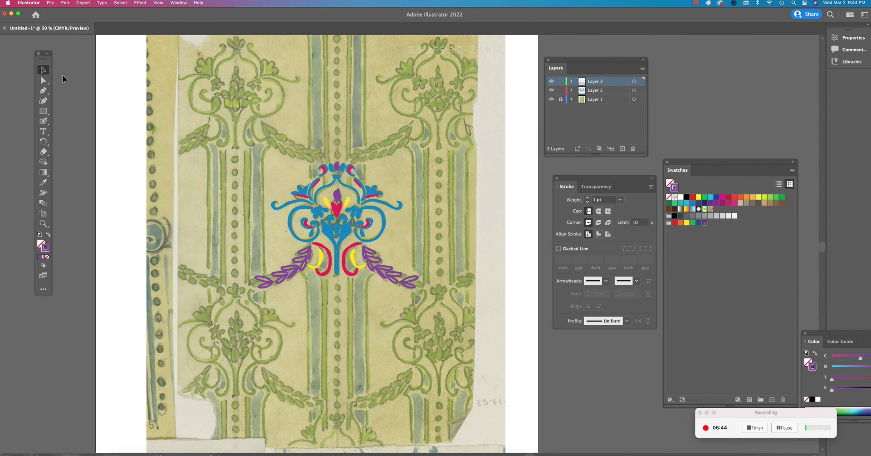
{"action": "left_click_drag", "start_coordinate": [455, 307], "coordinate": [404, 248]}
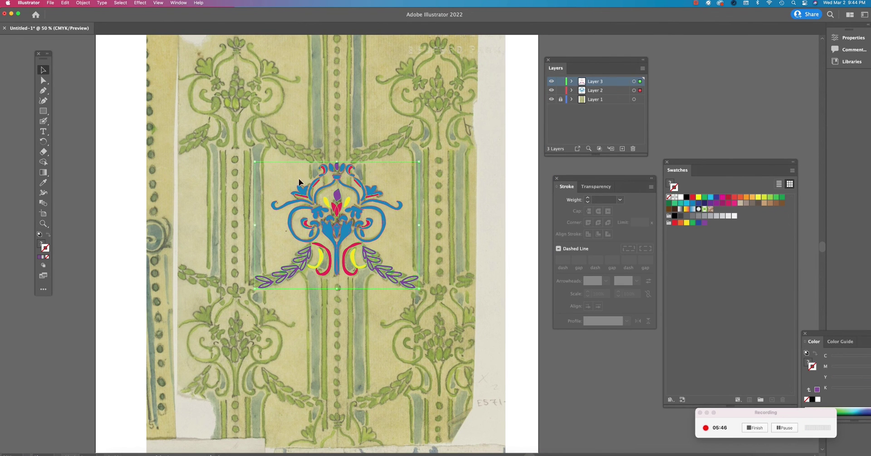
{"action": "left_click", "coordinate": [347, 232], "text": "alt+super"}
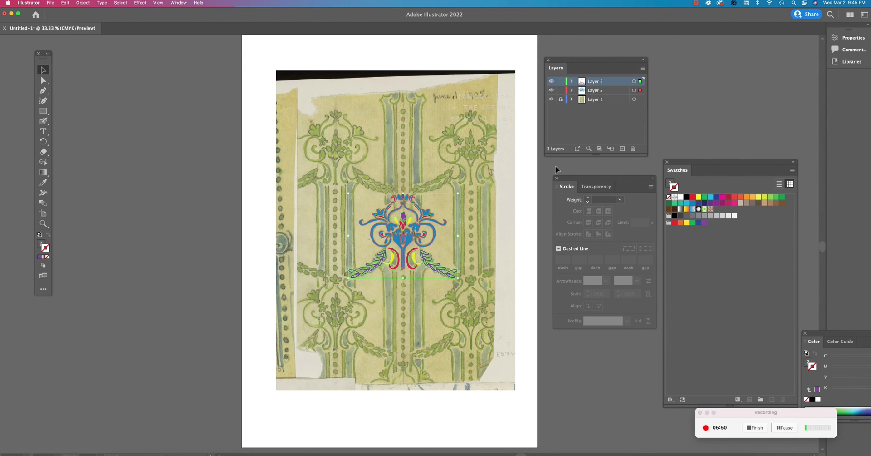
{"action": "left_click", "coordinate": [552, 100]}
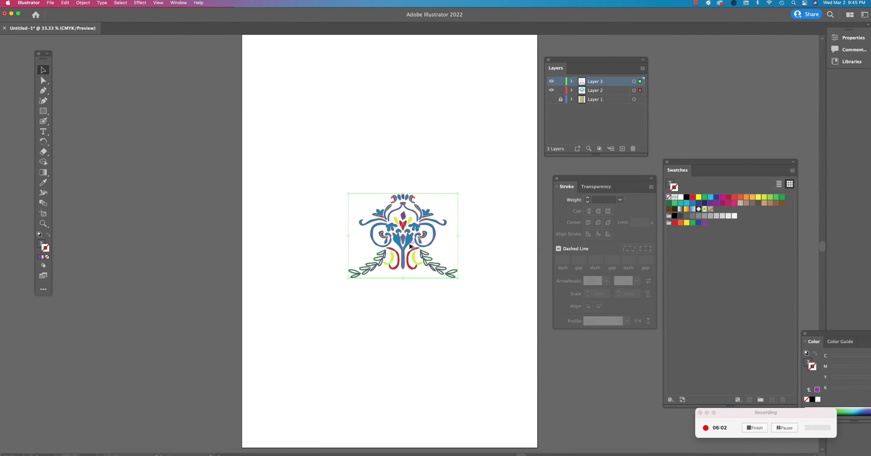
Duplicate the motif directly below itself and arrange the pair and its copy as a two-by-two block at the artboard's upper left
{"action": "left_click_drag", "start_coordinate": [409, 244], "coordinate": [407, 317]}
{"action": "left_click_drag", "start_coordinate": [322, 169], "coordinate": [486, 361]}
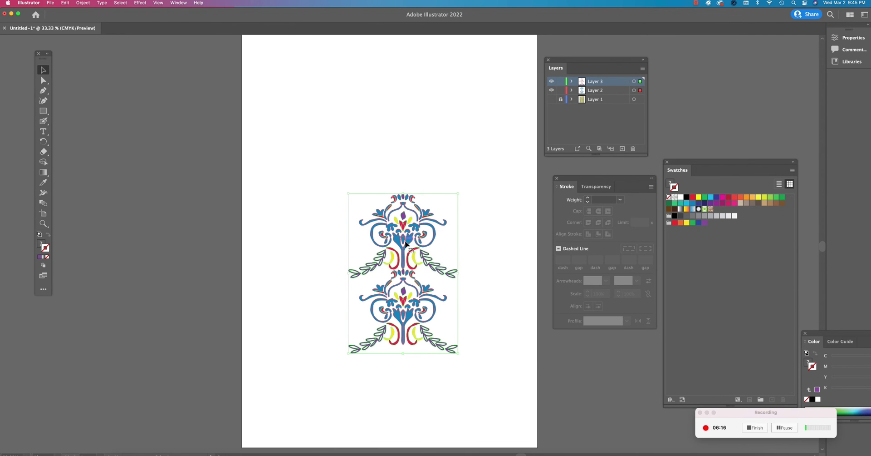
{"action": "left_click_drag", "start_coordinate": [411, 243], "coordinate": [398, 88]}
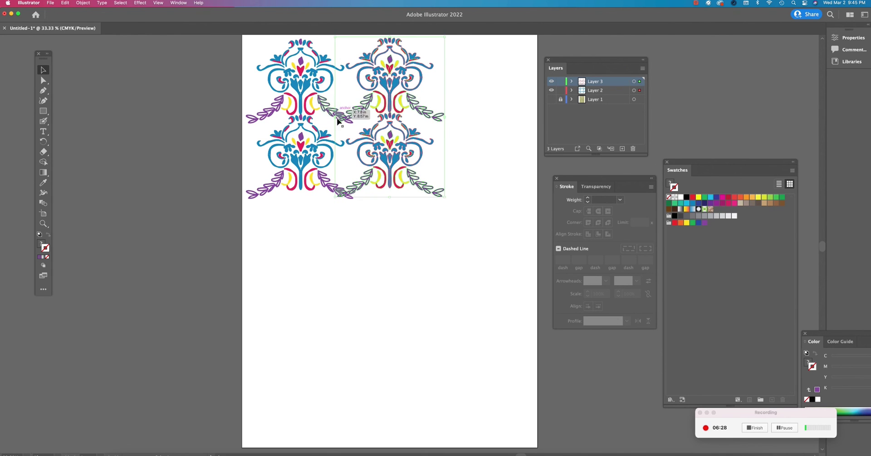
Select the two-by-two block of motifs and duplicate it across and down into a four-by-four repeating pattern
{"action": "left_click", "coordinate": [391, 237]}
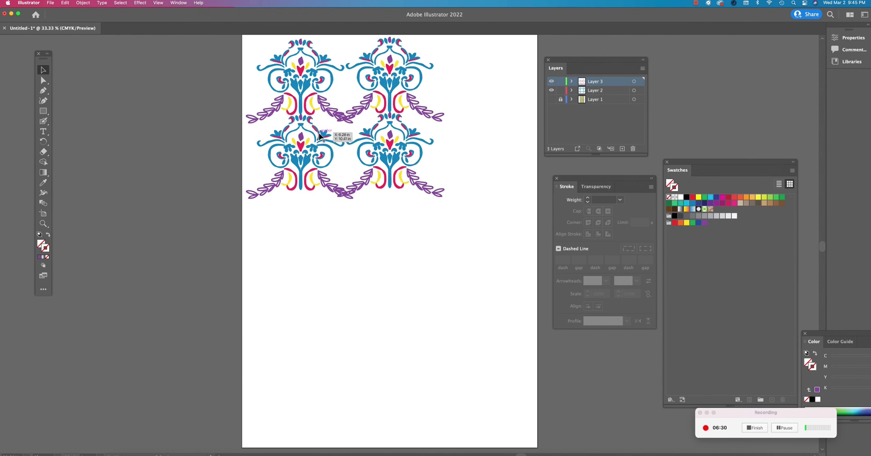
{"action": "left_click_drag", "start_coordinate": [471, 221], "coordinate": [234, 38]}
{"action": "left_click_drag", "start_coordinate": [308, 120], "coordinate": [479, 266]}
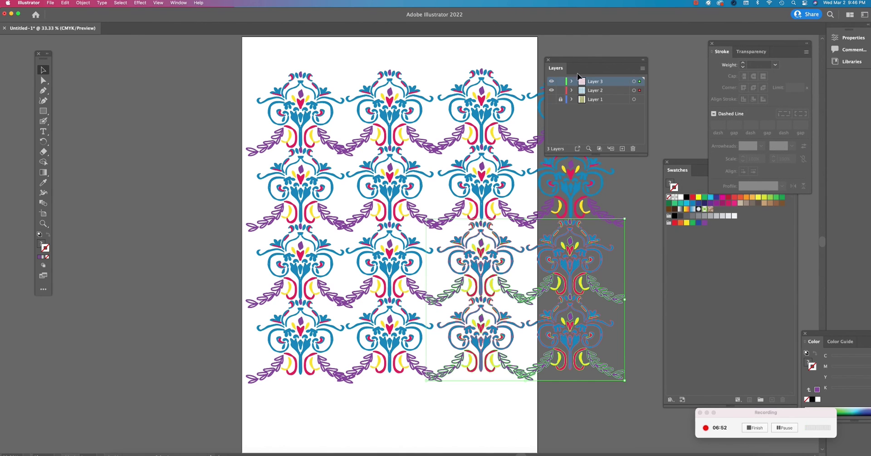
Show Layer 1 again and switch Layers 2 and 3 off and back on to compare the pattern with the reference
{"action": "left_click_drag", "start_coordinate": [583, 61], "coordinate": [617, 56]}
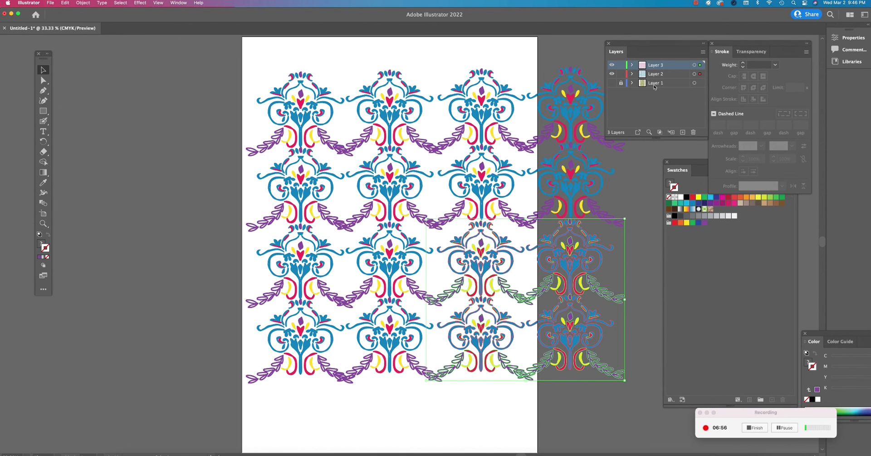
{"action": "left_click", "coordinate": [613, 83]}
{"action": "left_click_drag", "start_coordinate": [612, 65], "coordinate": [612, 74]}
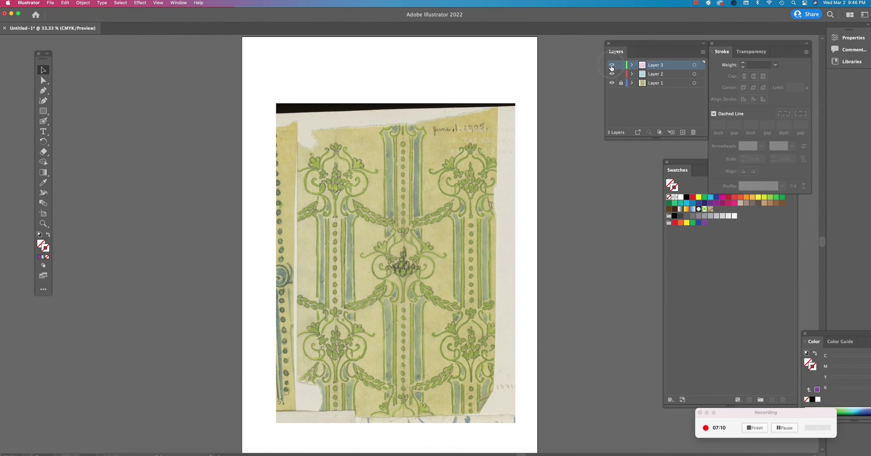
{"action": "left_click", "coordinate": [612, 74]}
{"action": "left_click", "coordinate": [612, 65]}
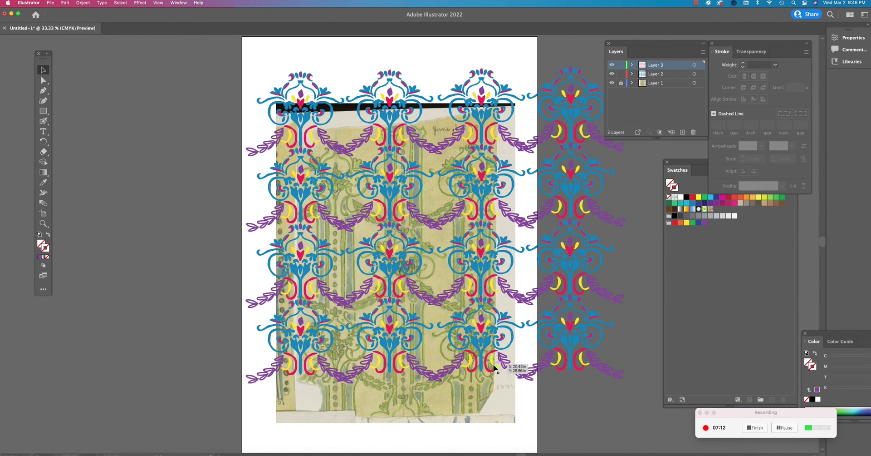